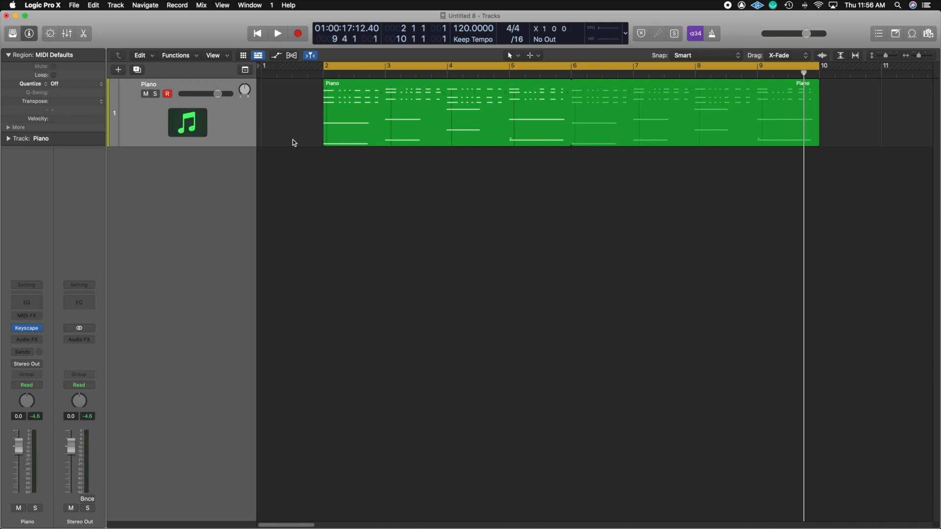
Show automation on the Piano track and choose the main Volume parameter in Absolute mode
left_click(278, 57)
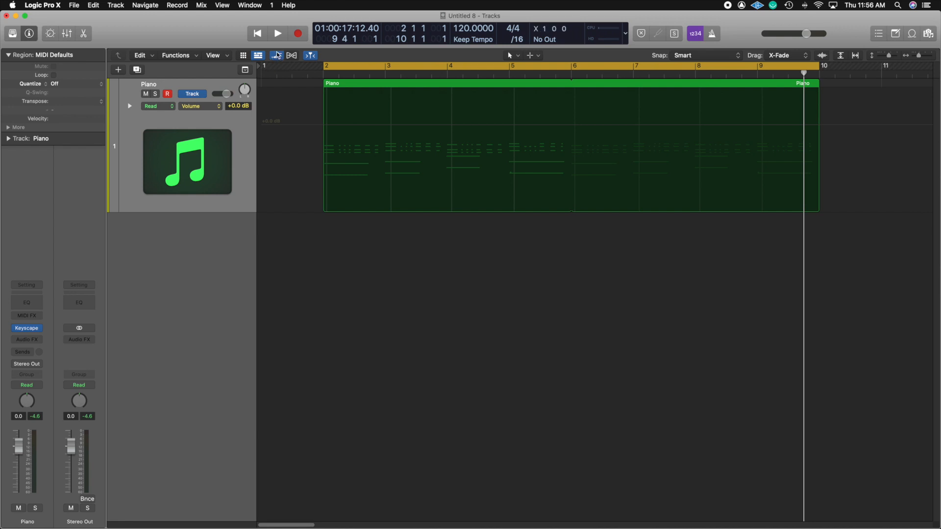
left_click(277, 55)
left_click(278, 55)
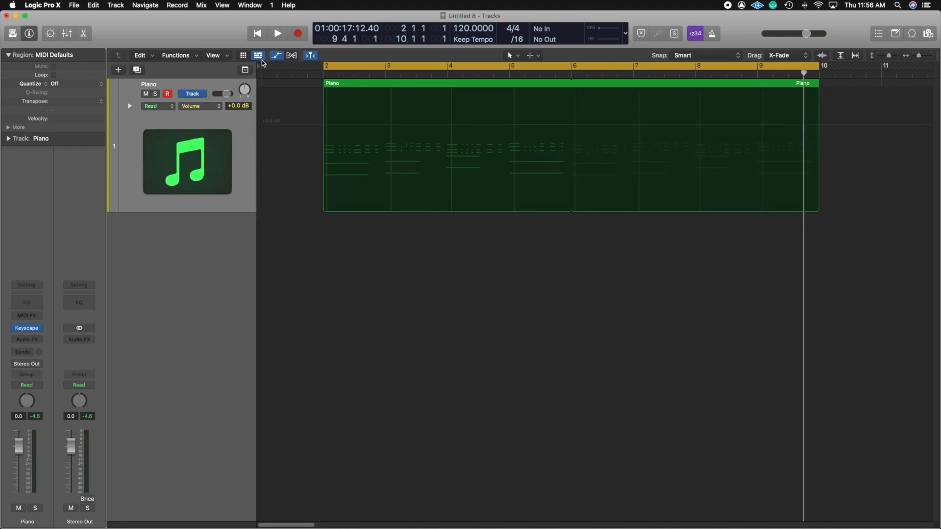
left_click(211, 108)
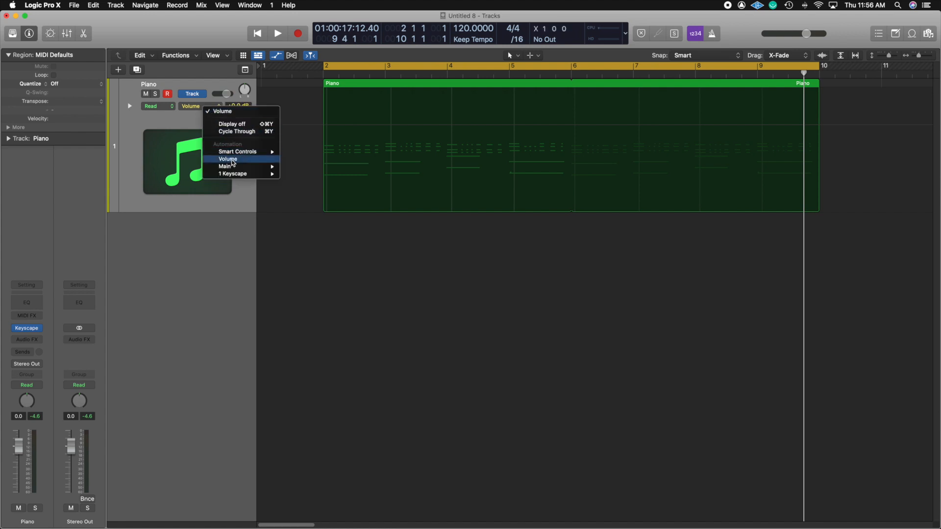
mouse_move(246, 168)
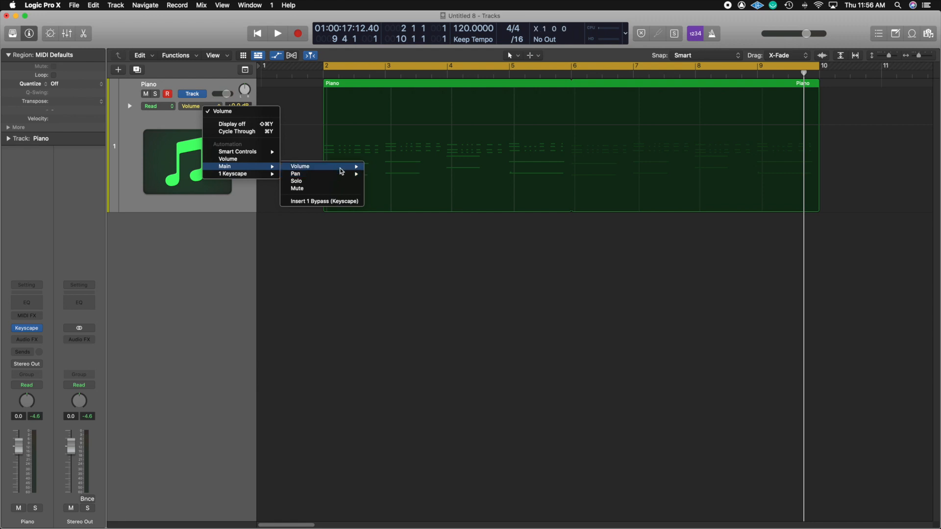
mouse_move(350, 167)
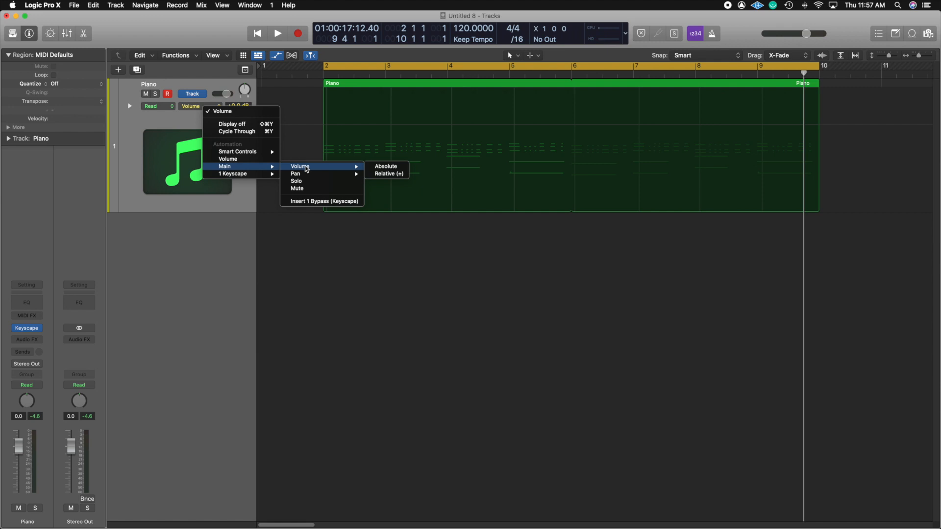
left_click(376, 168)
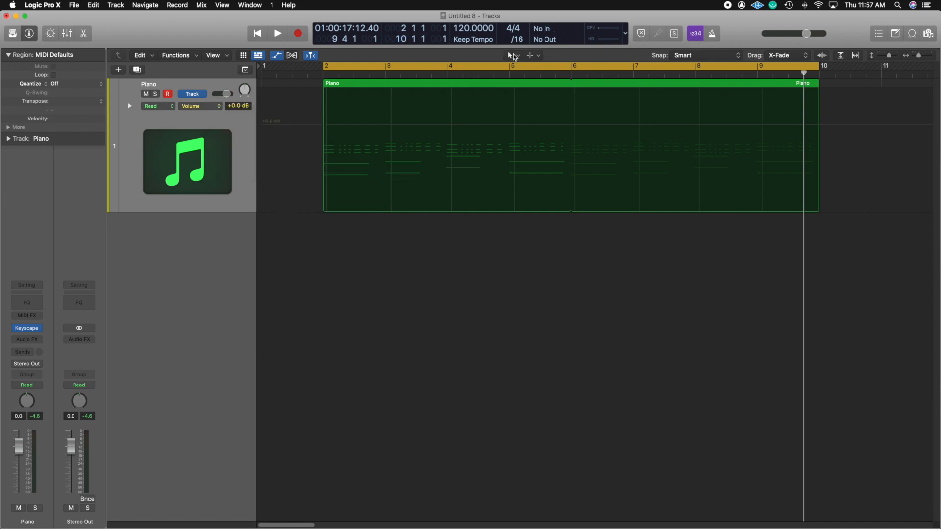
Draw a wavy volume curve with the Pencil tool across the Piano region, from 0 dB through about -12.6 dB mid-region to about -1.6 dB
left_click(511, 55)
left_click(524, 80)
mouse_move(325, 126)
left_mouse_down()
mouse_move(375, 147)
mouse_move(447, 118)
mouse_move(485, 157)
mouse_move(523, 172)
mouse_move(655, 129)
mouse_move(730, 162)
mouse_move(822, 132)
left_mouse_up()
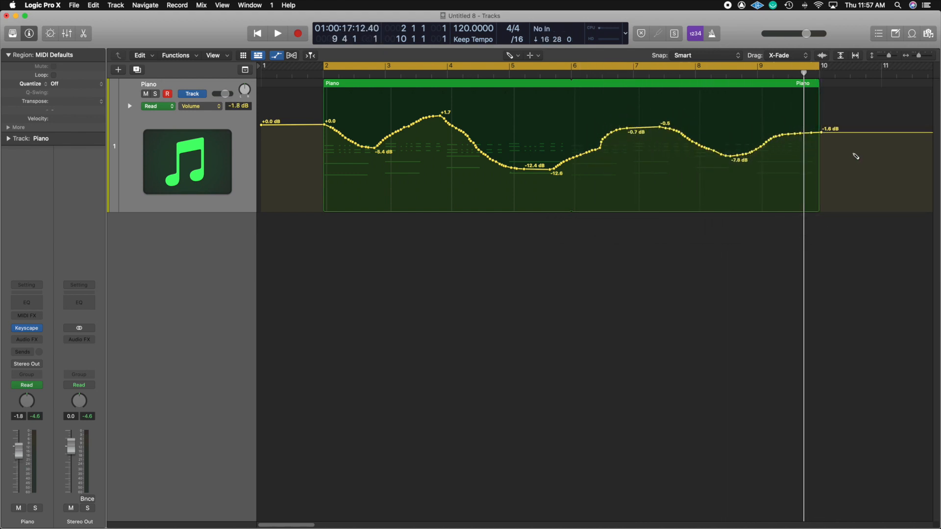
Play the Piano region from bar 2 to about bar 6, return the playhead to bar 2 and switch to the Pointer tool
left_click(322, 72)
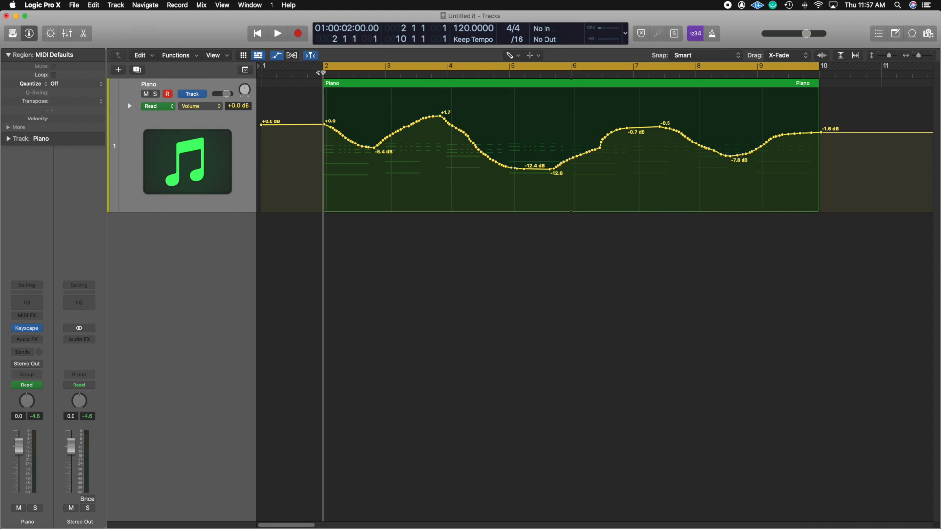
key("space")
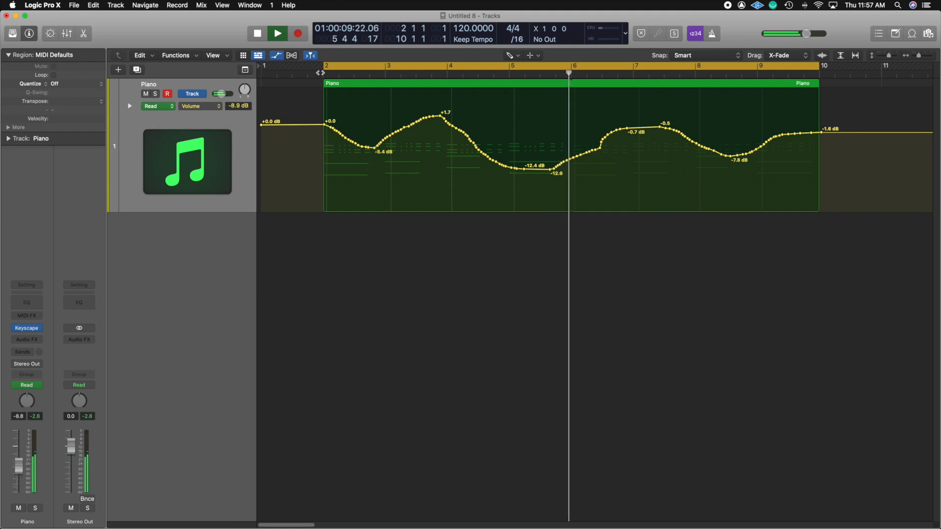
key("space")
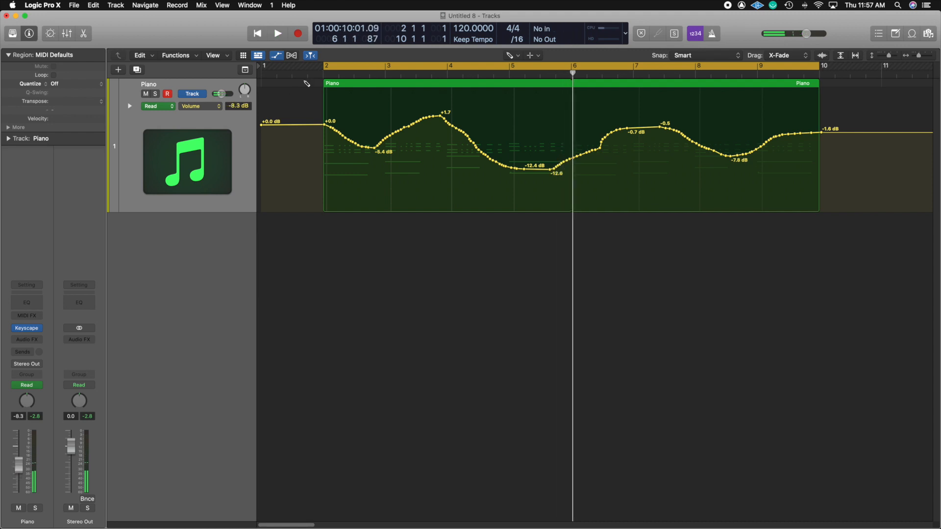
left_click(324, 74)
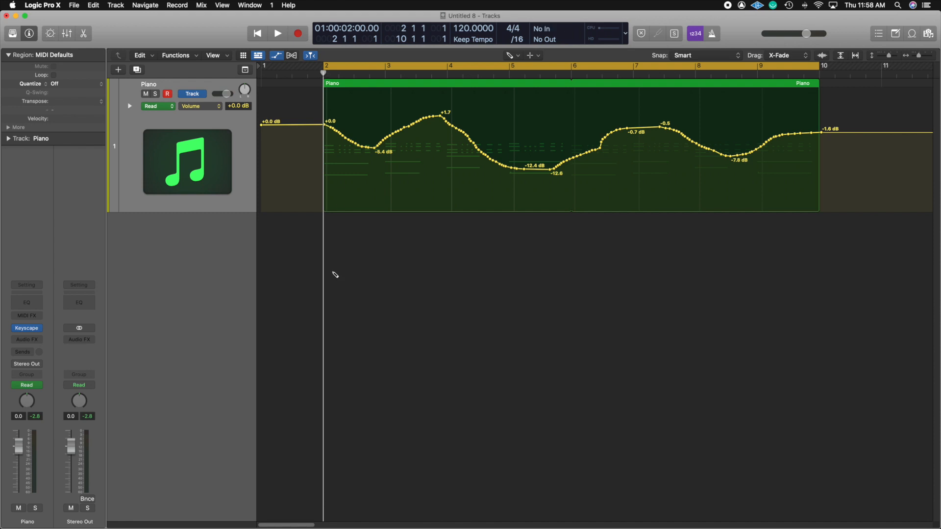
left_click(511, 56)
left_click(520, 67)
Try to lower the Piano track's overall volume to -12.6 dB with its mixer fader, and play from bar 2
left_click_drag(227, 97, 223, 97)
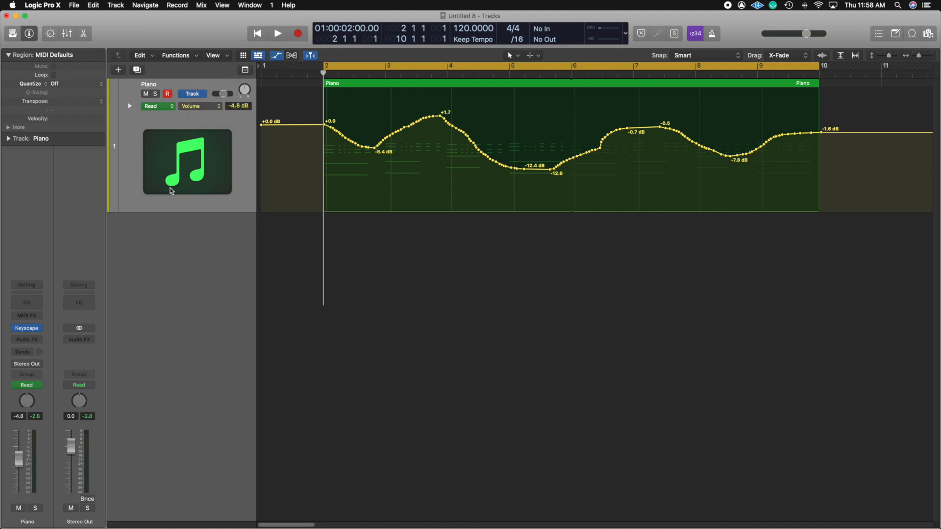
key("x")
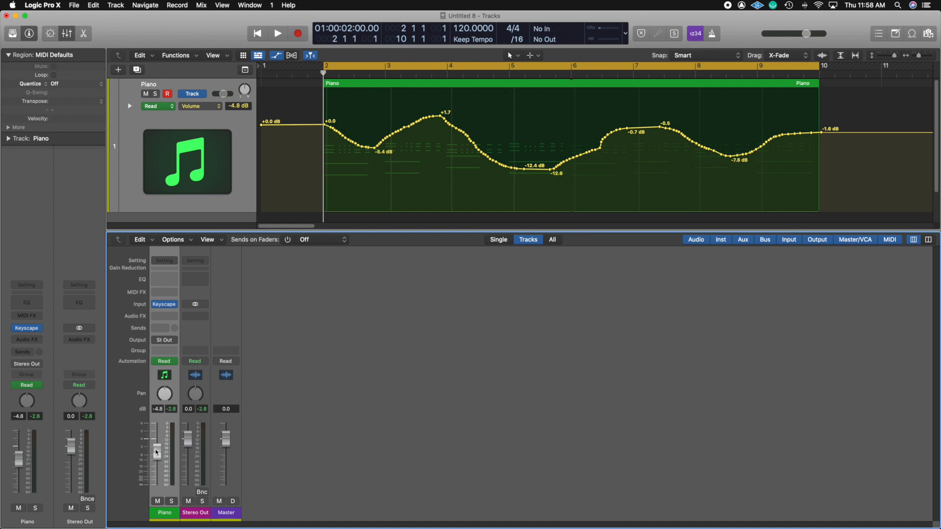
left_click_drag(156, 451, 158, 477)
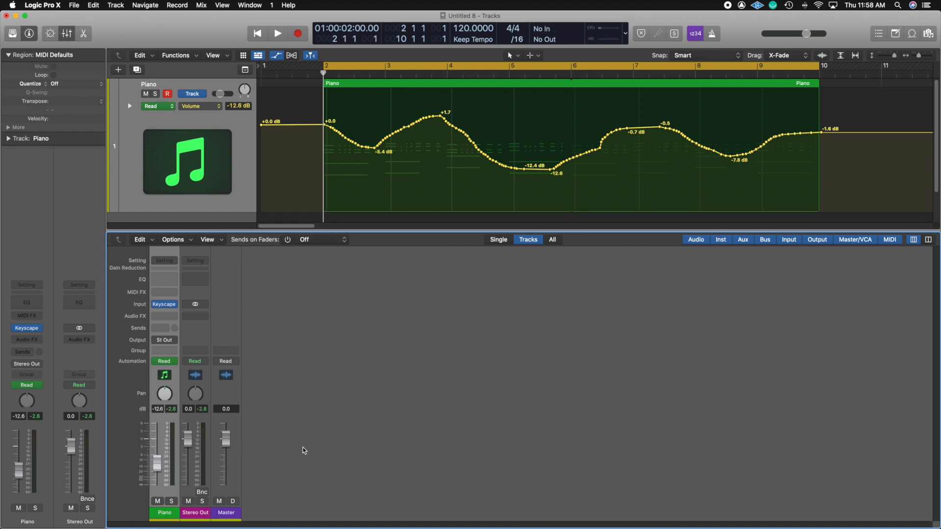
key("space")
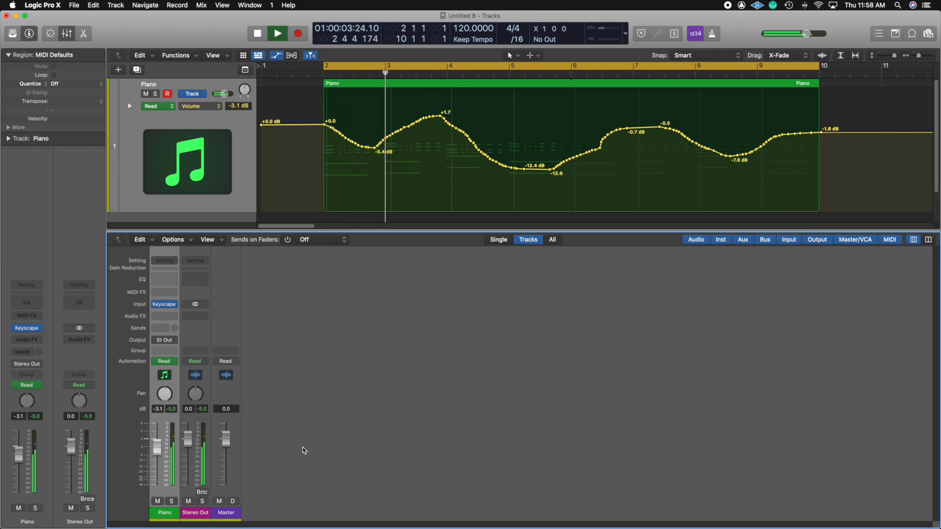
key("space")
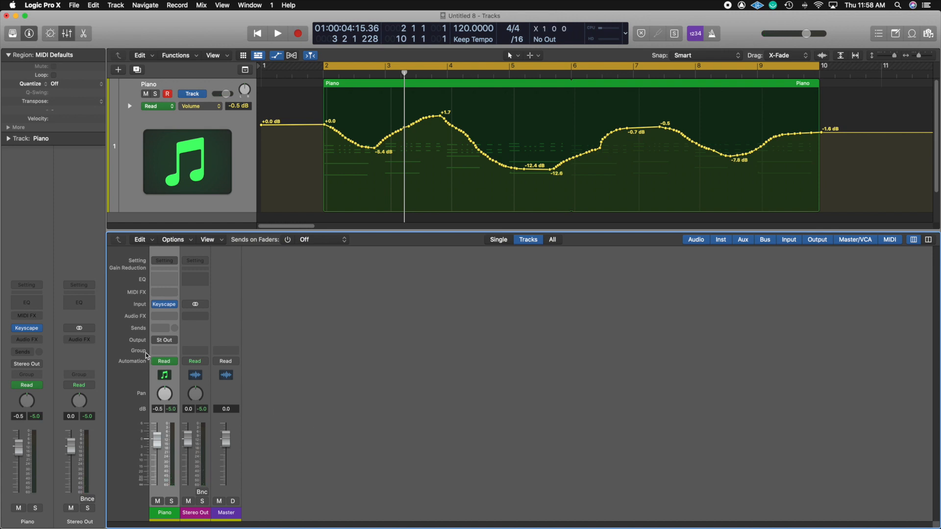
Turn the Piano track's automation reading off and back on, and close the mixer
left_click(164, 361)
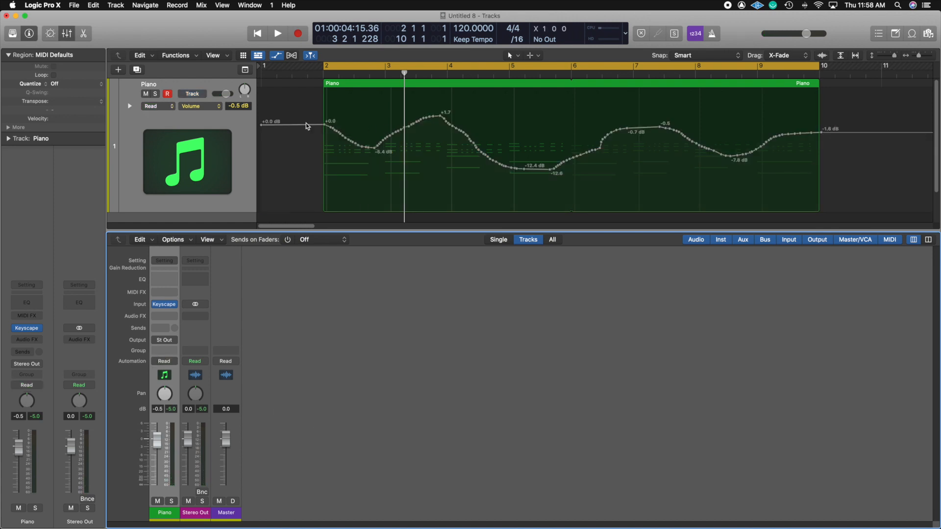
left_click(163, 361)
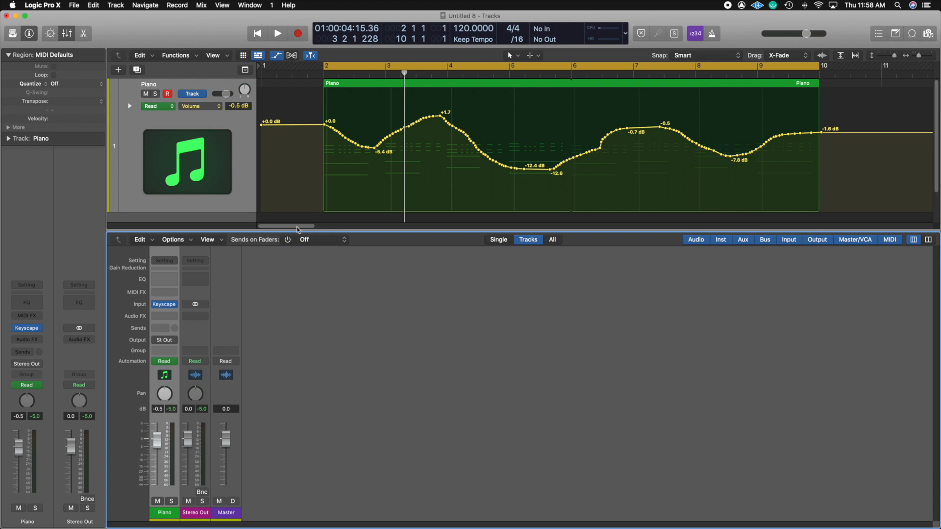
key("x")
Switch the Piano track's displayed automation parameter to main Volume in Relative (±) mode
left_click(198, 106)
mouse_move(277, 77)
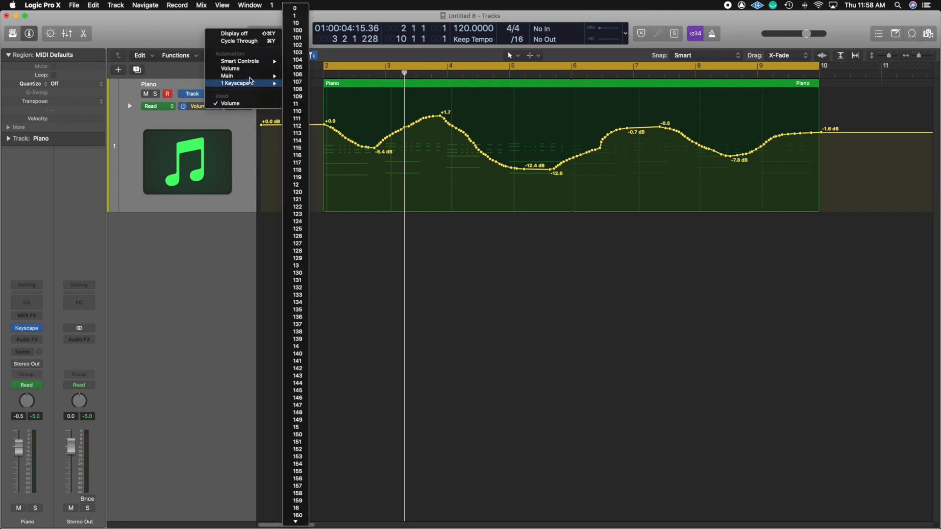
mouse_move(311, 77)
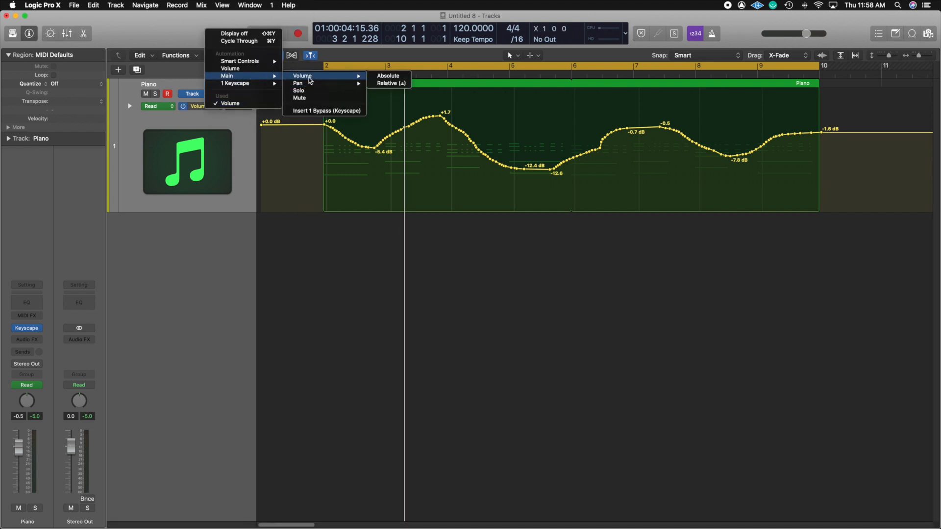
left_click(402, 84)
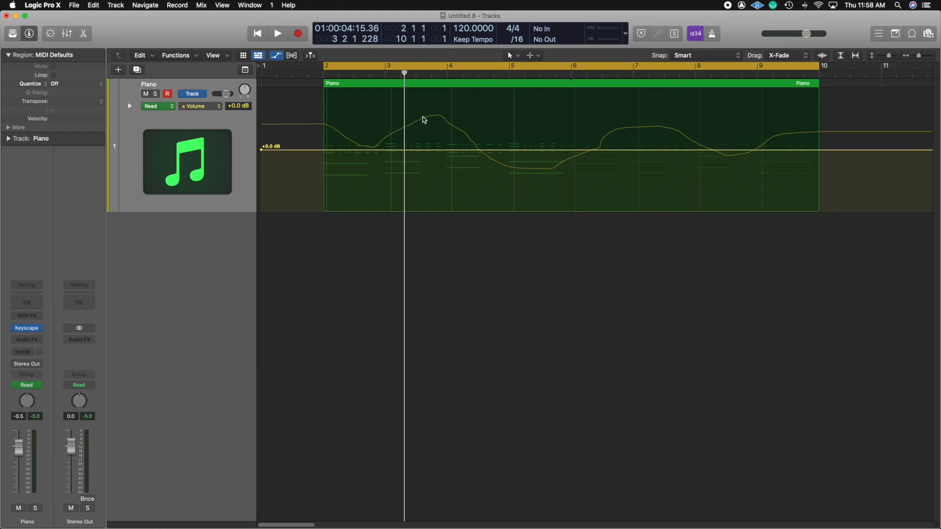
Add a relative volume automation point at bar 2 and raise it to about +2.5 dB
left_click(323, 150)
left_click(323, 149)
left_click_drag(323, 149, 323, 137)
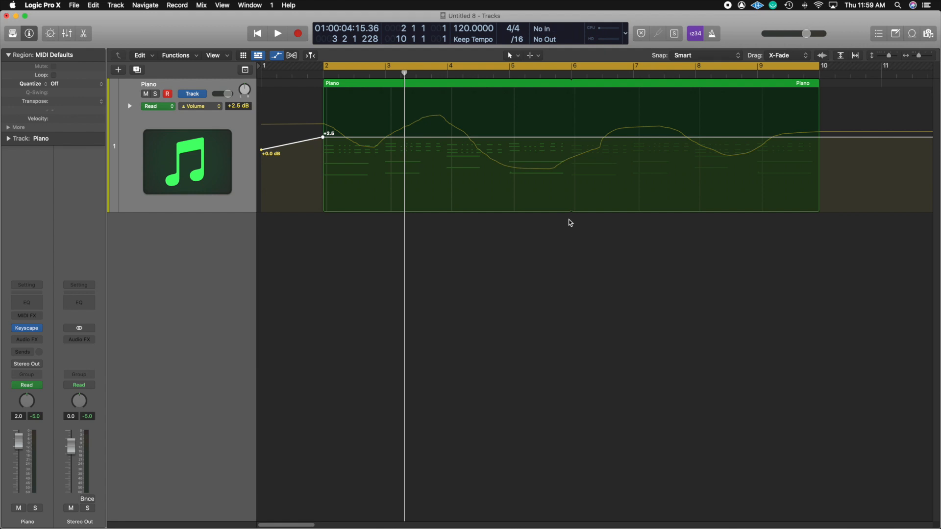
Play the Piano region from bar 2 to about bar 8 to hear the raised relative volume
left_click(323, 73)
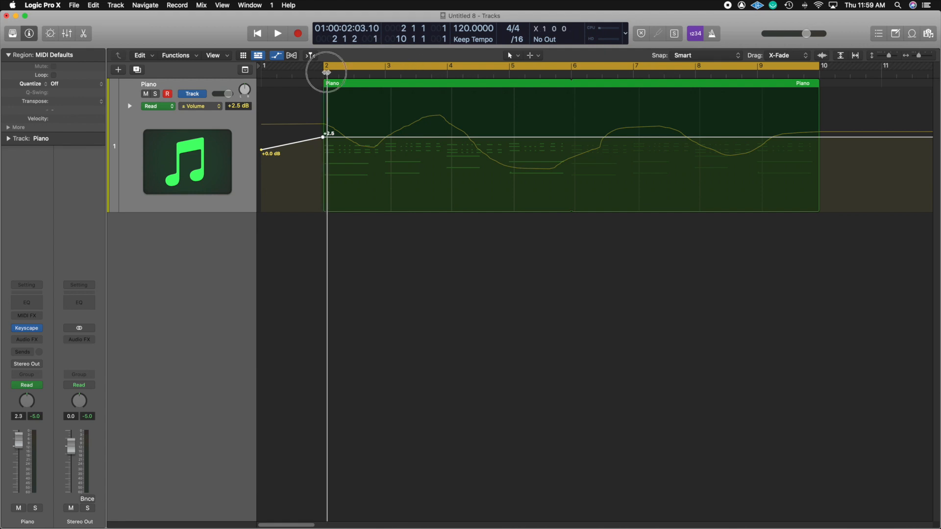
key("space")
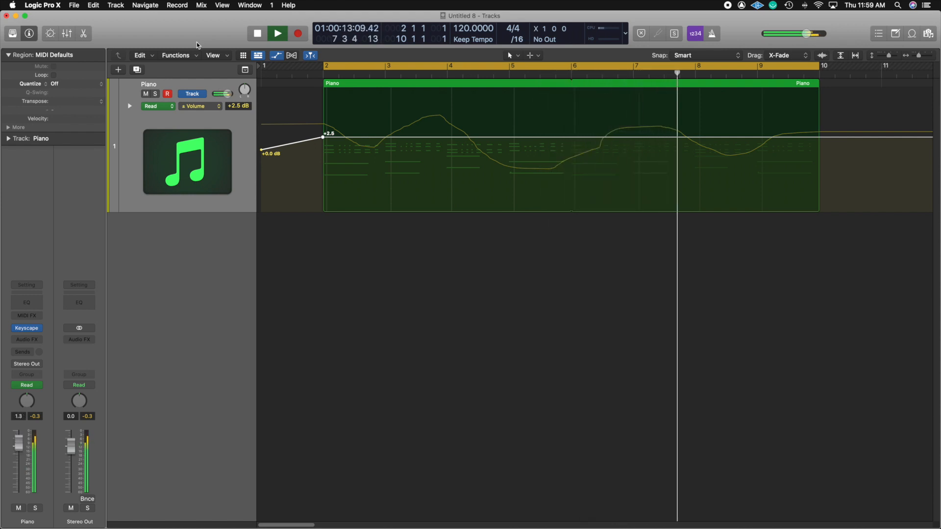
key("space")
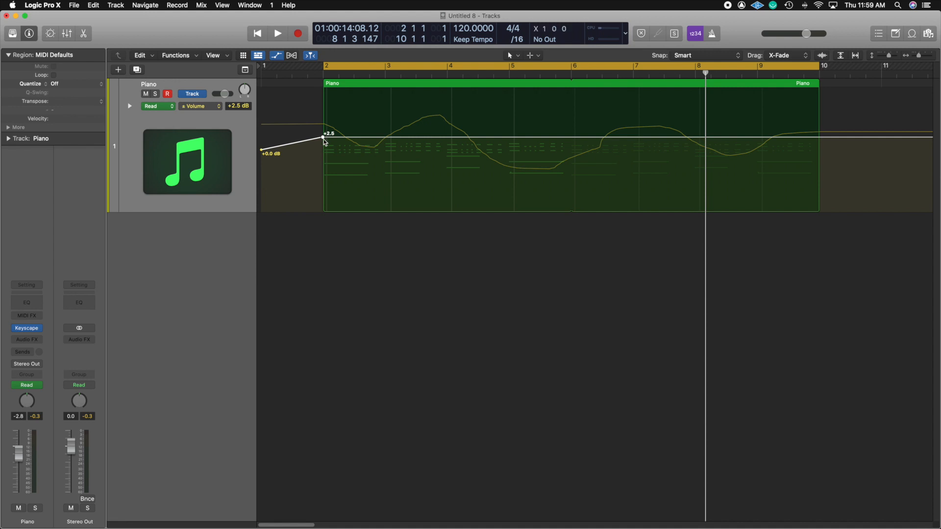
Lower the relative volume point at bar 2 to about -3.5 dB and play the region from there
left_click_drag(323, 139, 322, 169)
left_click(323, 74)
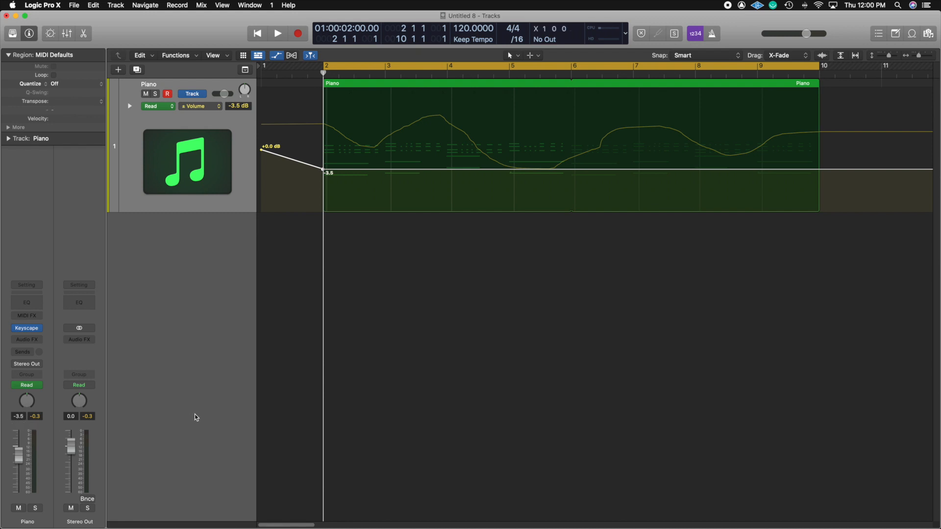
key("space")
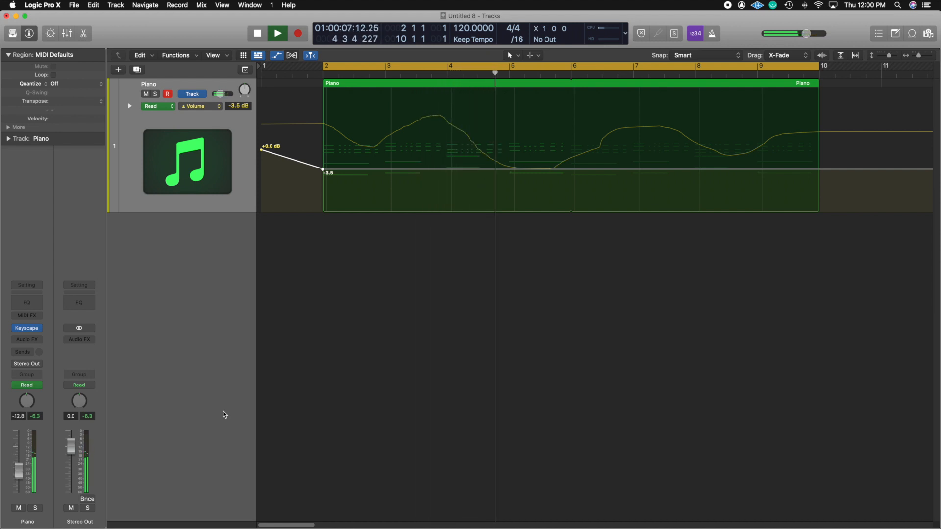
key("space")
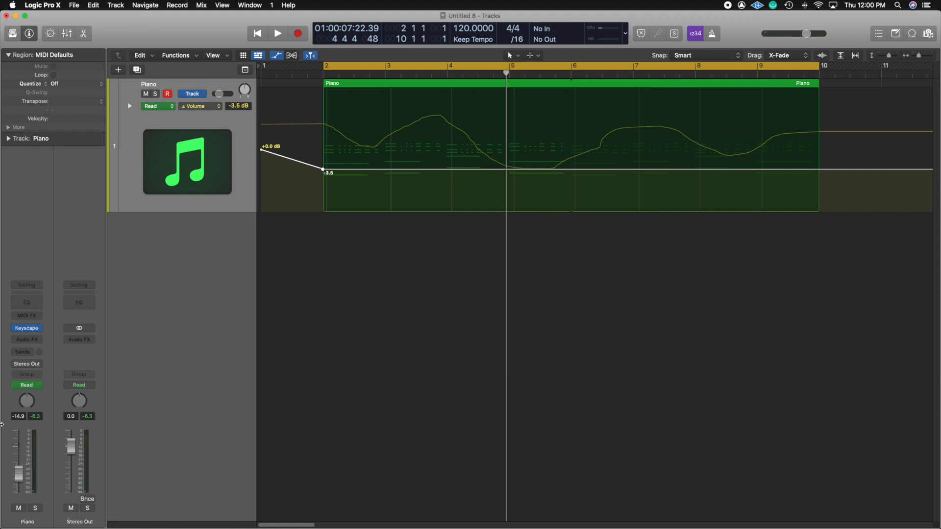
Display the Piano track's absolute volume curve for comparison, and return to the relative (±) volume automation
left_click(219, 107)
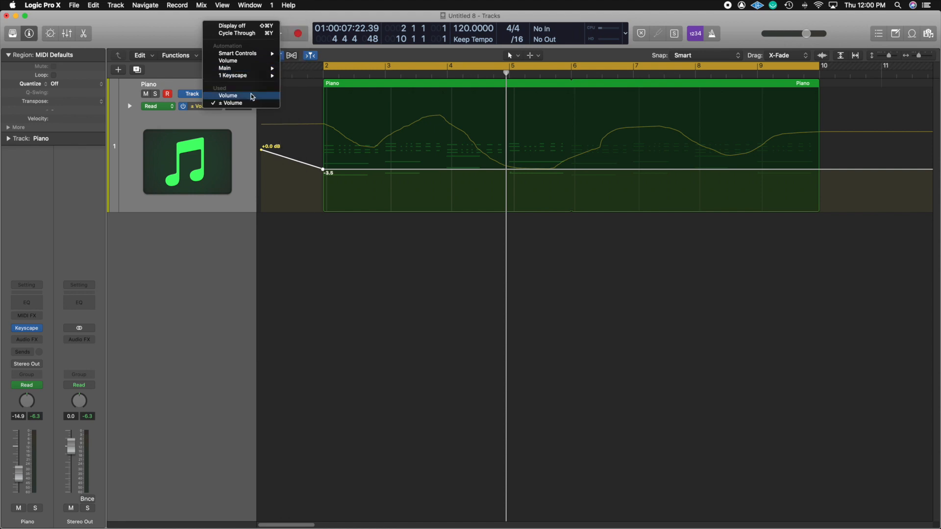
left_click(251, 96)
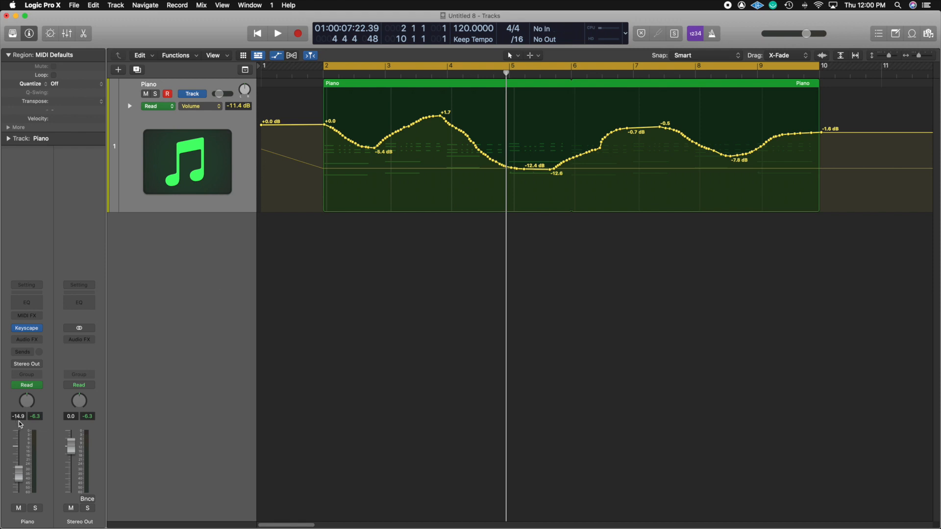
left_click(197, 106)
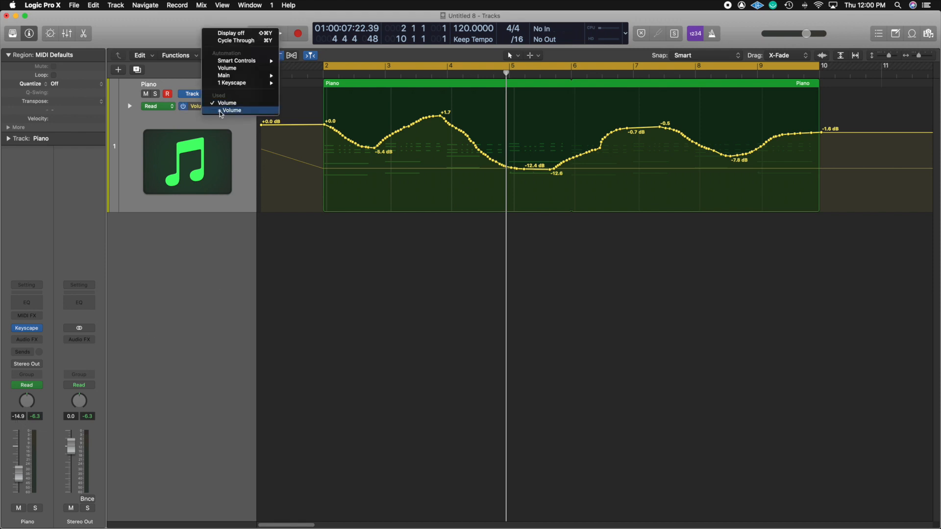
left_click(238, 112)
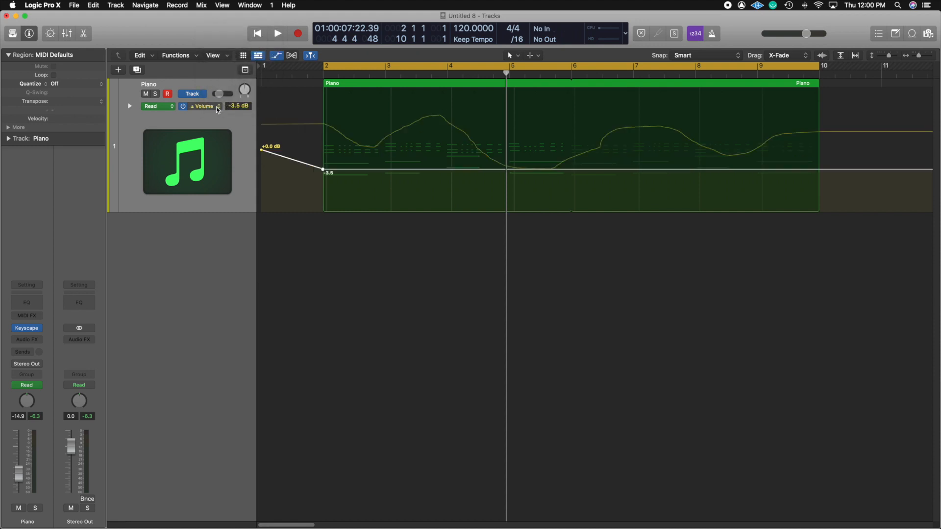
left_click(216, 107)
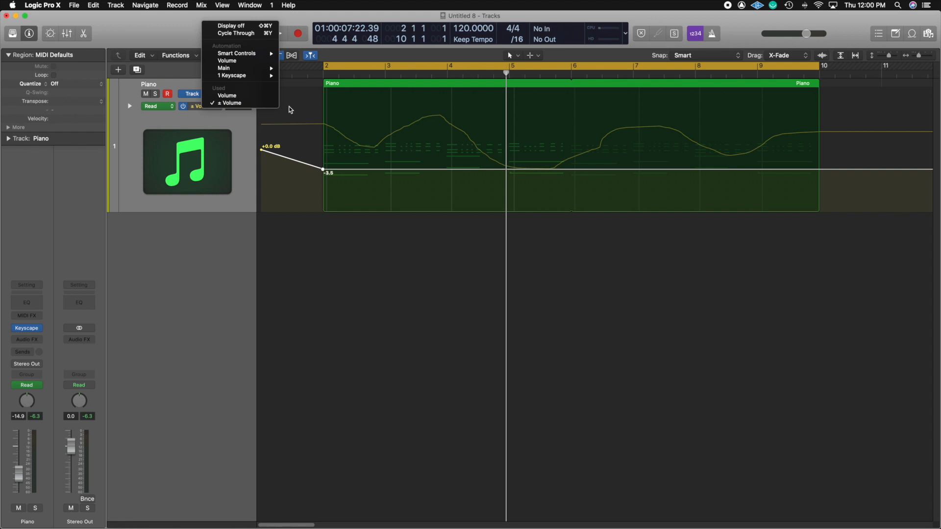
left_click(354, 226)
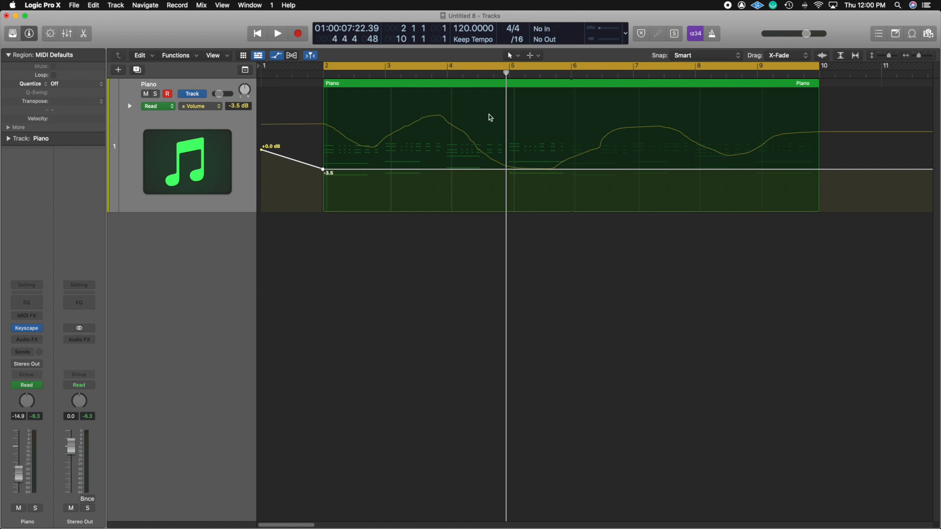
left_click(534, 80)
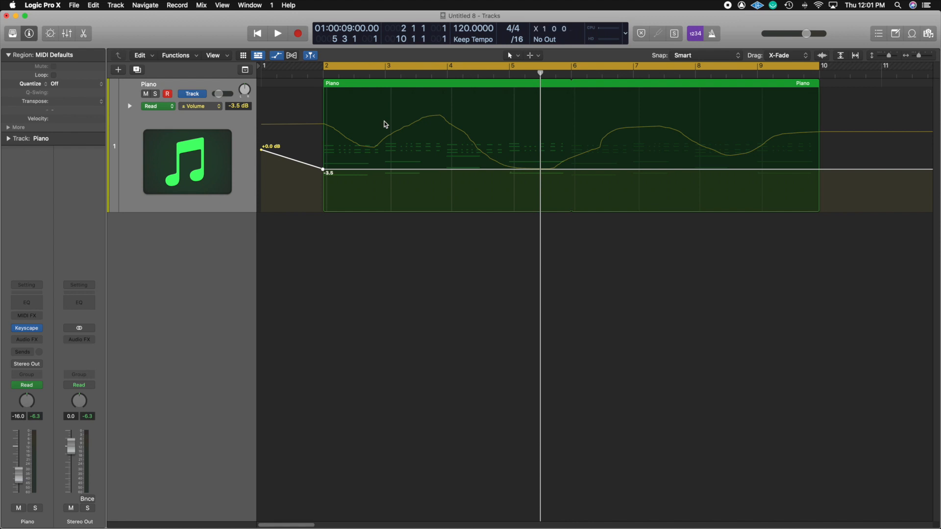
left_click(323, 170)
left_click(190, 98)
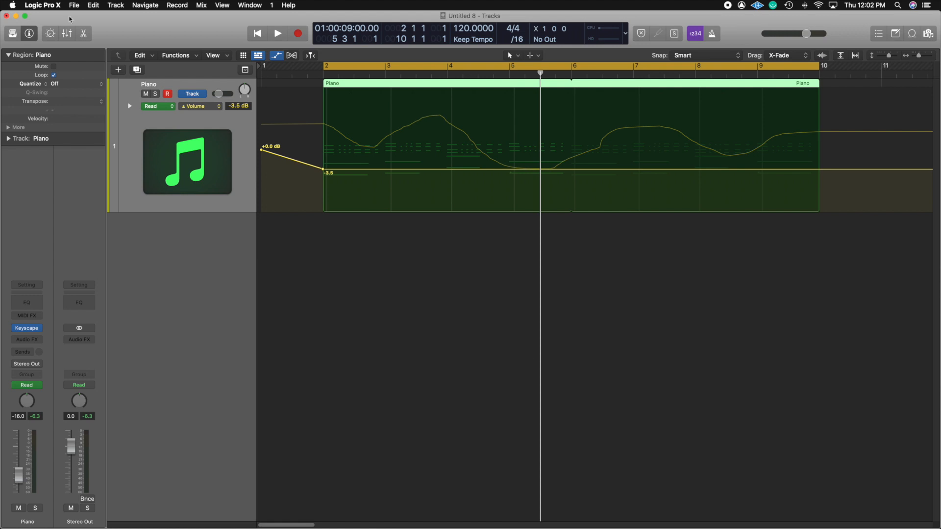
left_click(210, 106)
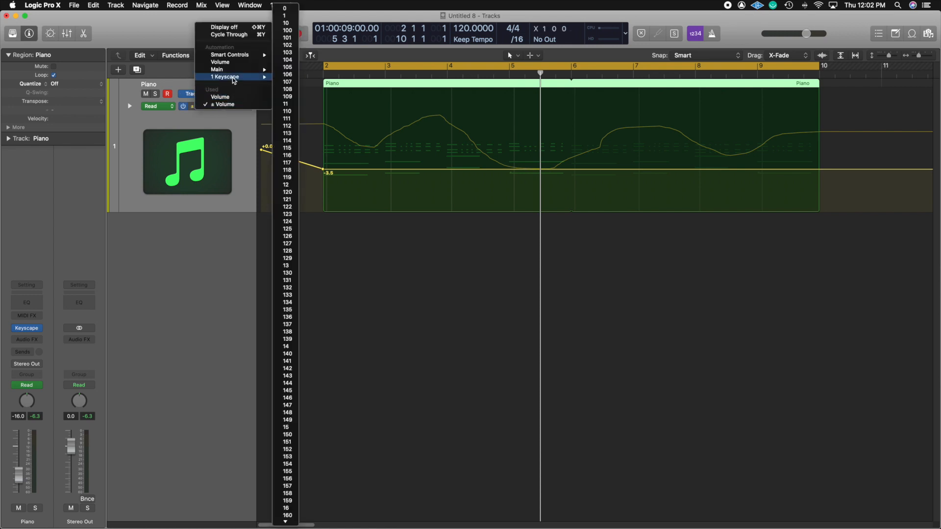
mouse_move(248, 70)
mouse_move(306, 77)
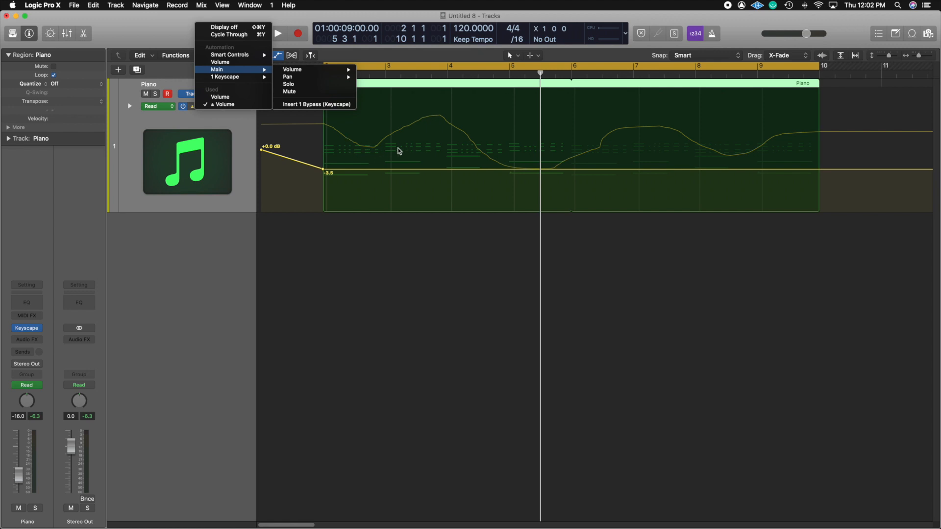
left_click(237, 141)
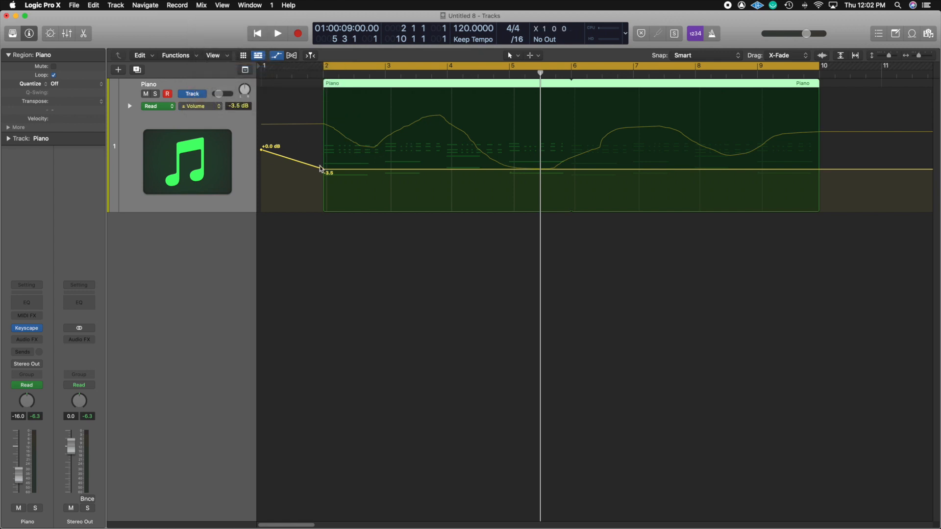